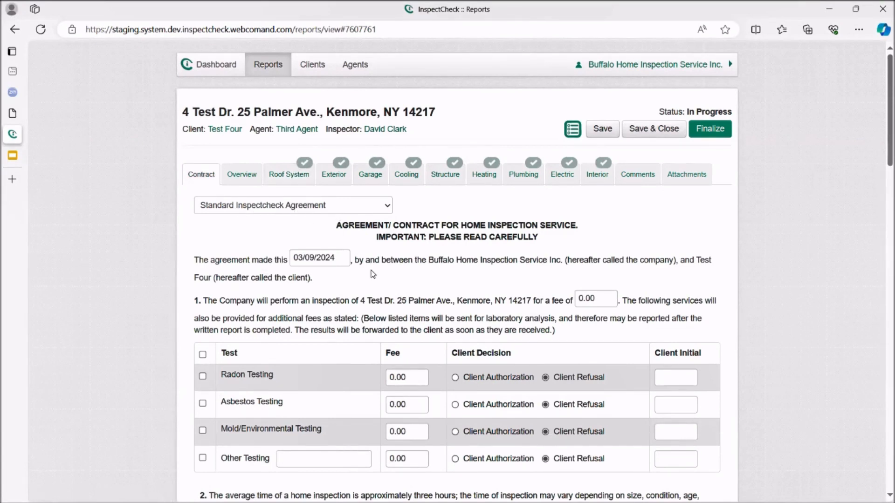
Step: Review the Standard Inspectcheck Agreement from the testing fees table through its clauses to the I Agree and signed-PDF upload section
scroll(367, 273, "down", 3)
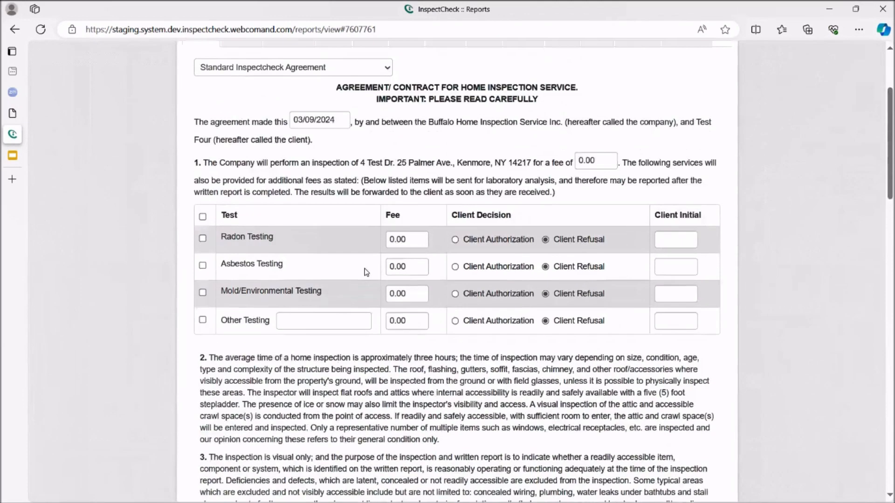
scroll(366, 272, "up", 3)
scroll(365, 270, "down", 5)
scroll(365, 270, "down", 8)
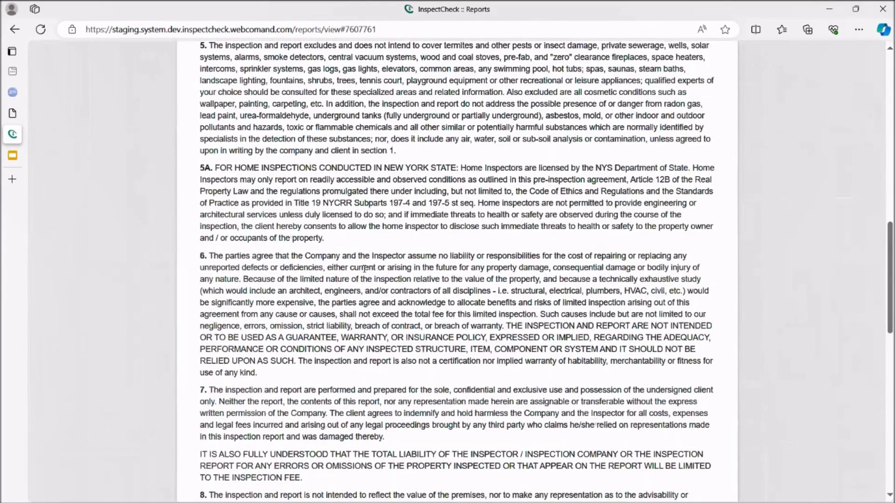
scroll(350, 273, "down", 10)
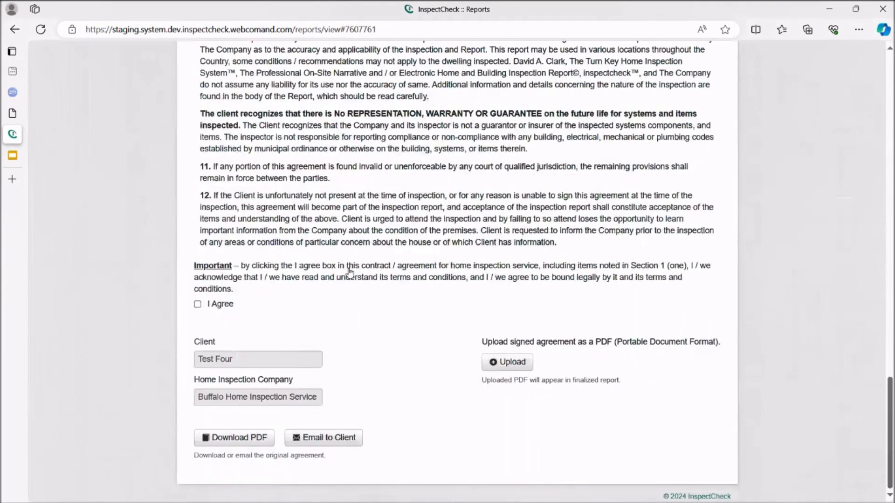
scroll(350, 272, "up", 3)
scroll(350, 272, "up", 3)
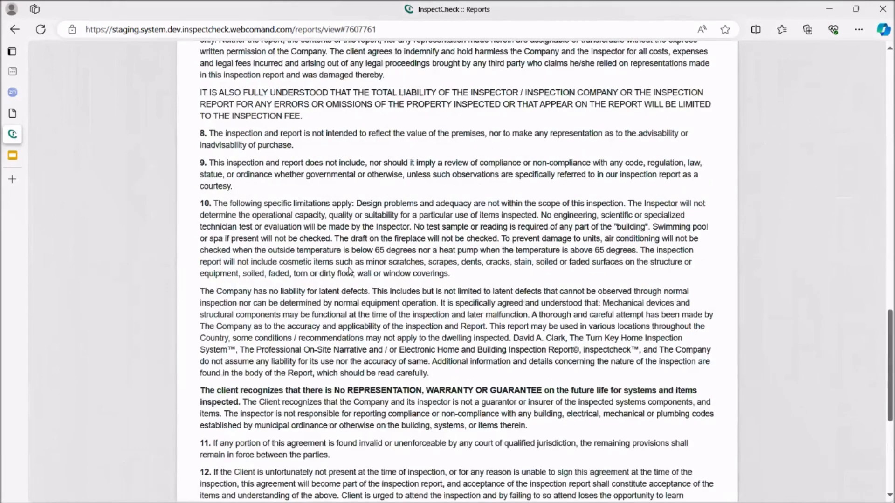
scroll(347, 270, "down", 6)
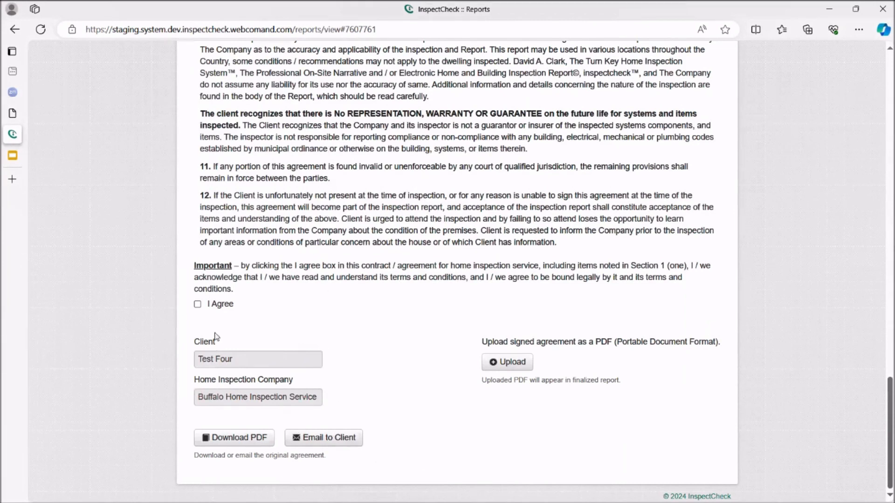
left_click(198, 305)
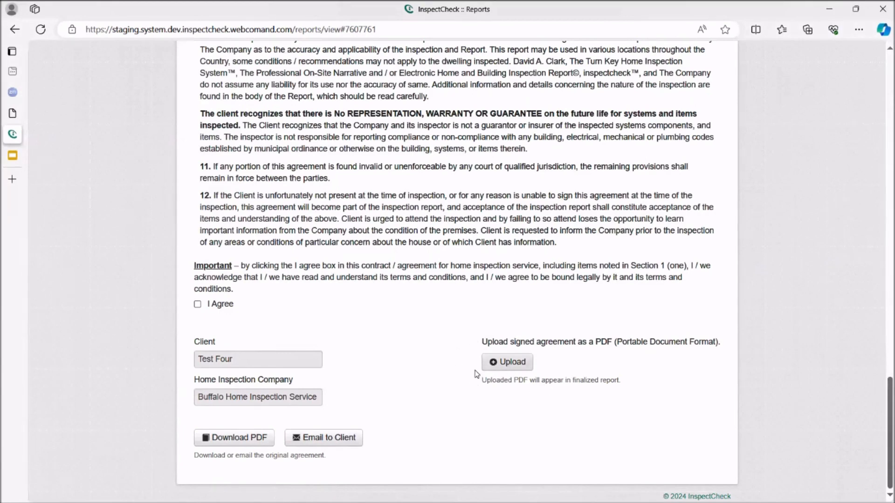
scroll(475, 371, "up", 10)
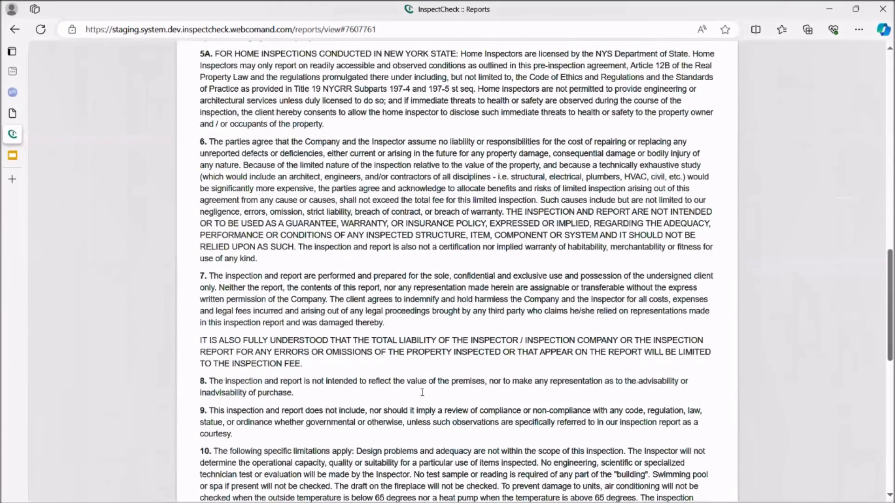
scroll(467, 298, "up", 10)
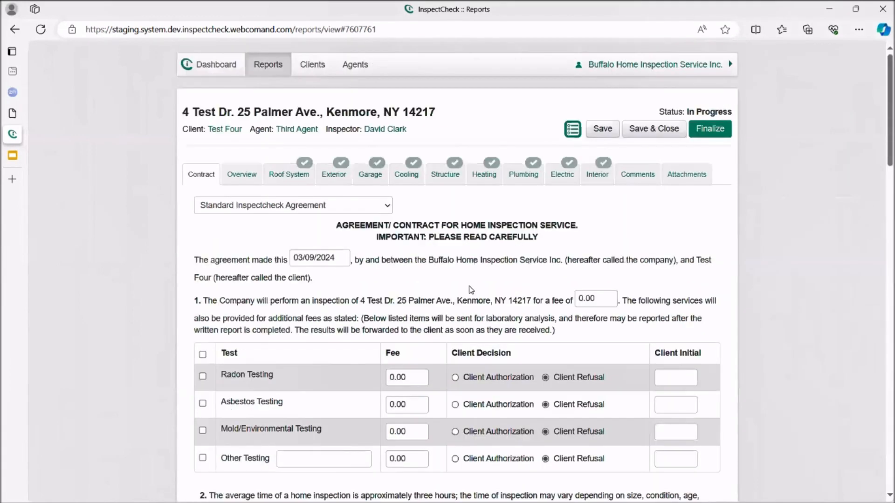
Step: Switch the contract to the Customized Standard Inspectcheck Agreement and look over its agreement editor
left_click(387, 207)
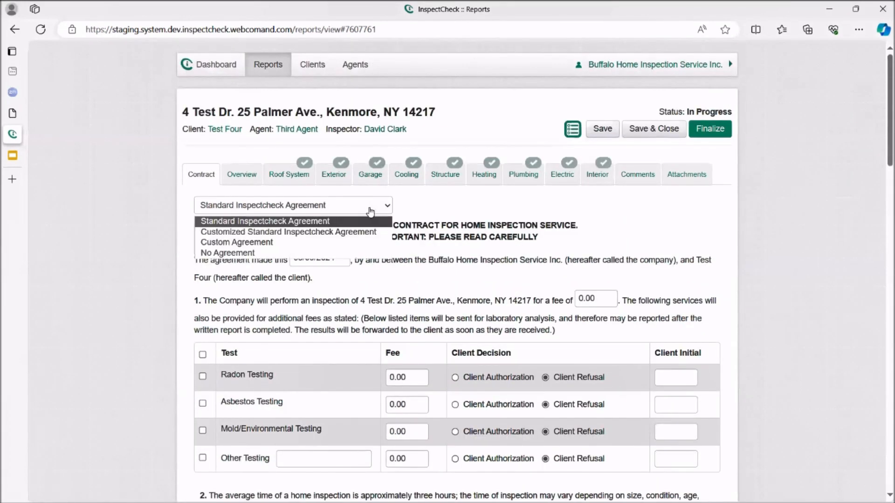
left_click(347, 232)
scroll(667, 391, "down", 3)
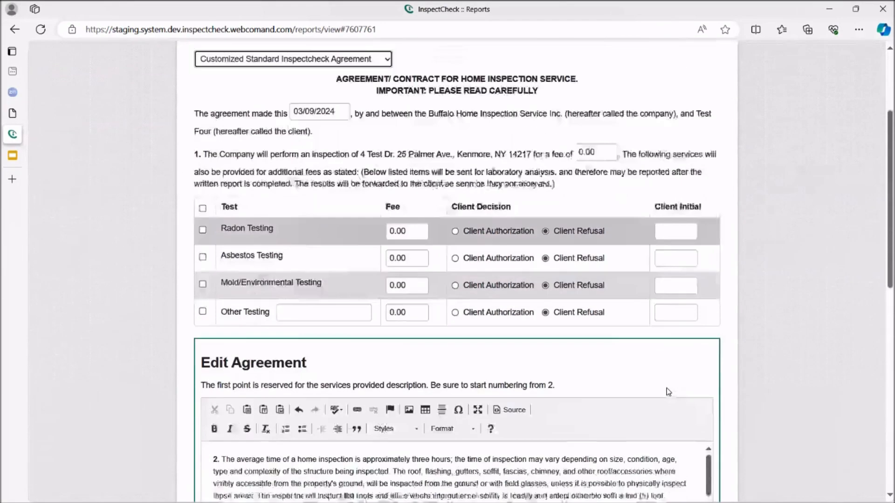
scroll(669, 391, "down", 1)
scroll(665, 388, "down", 2)
scroll(665, 388, "up", 2)
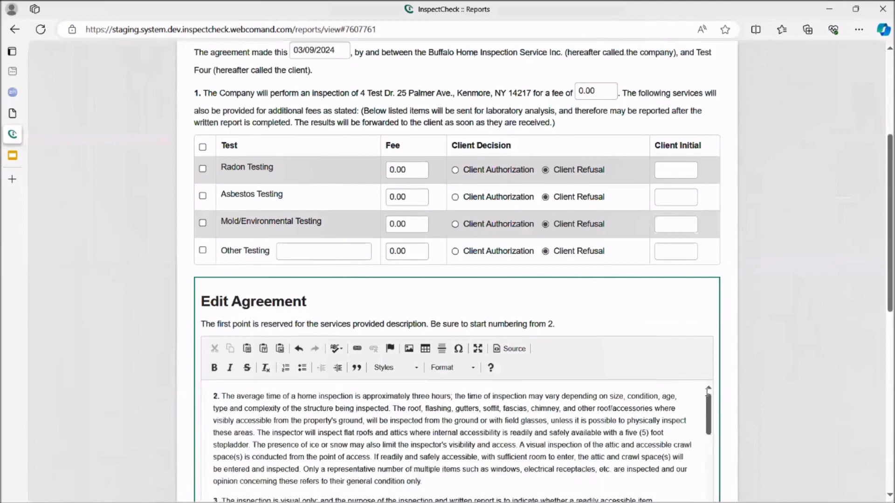
scroll(764, 395, "down", 3)
scroll(754, 395, "up", 3)
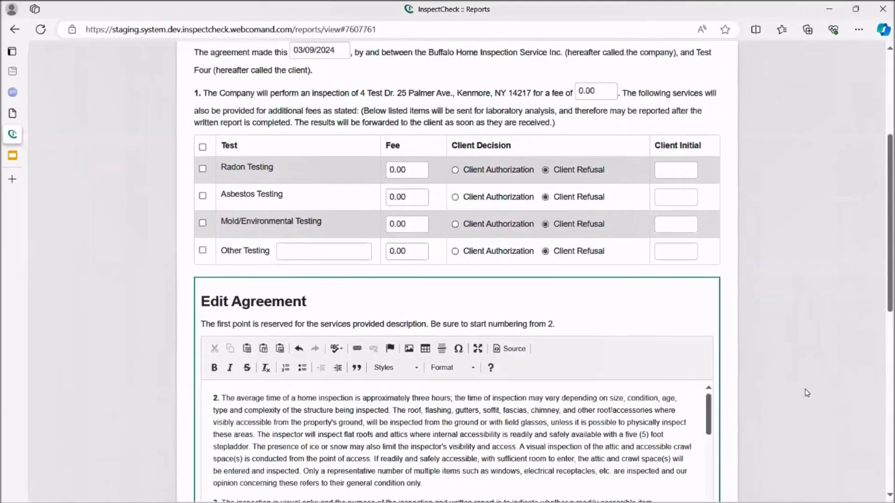
Step: Add a new paragraph reading "3a. kdkanskjfjodsvjodnjdshfn" after section 3 of the customized agreement
scroll(804, 393, "down", 4)
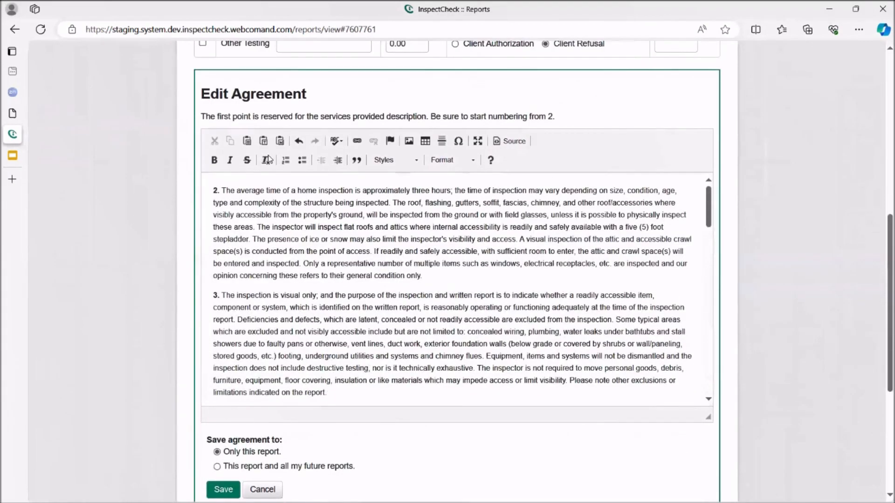
scroll(654, 339, "down", 2)
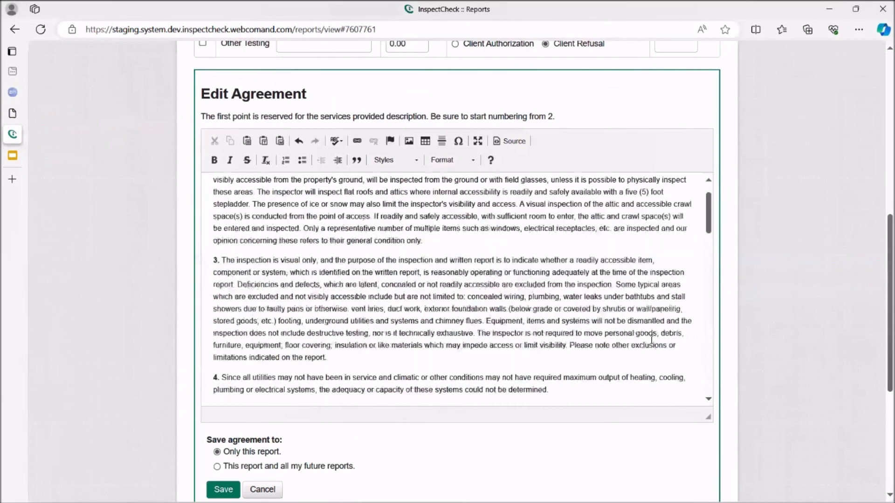
scroll(597, 330, "down", 1)
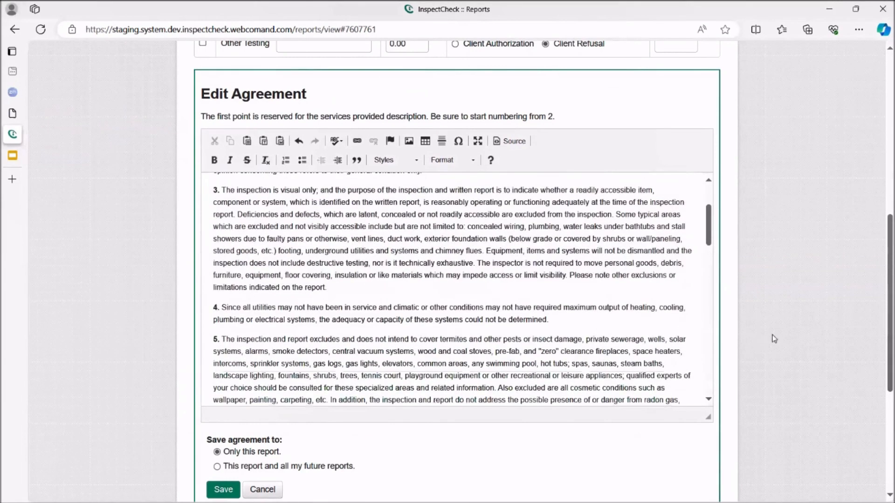
left_click(329, 283)
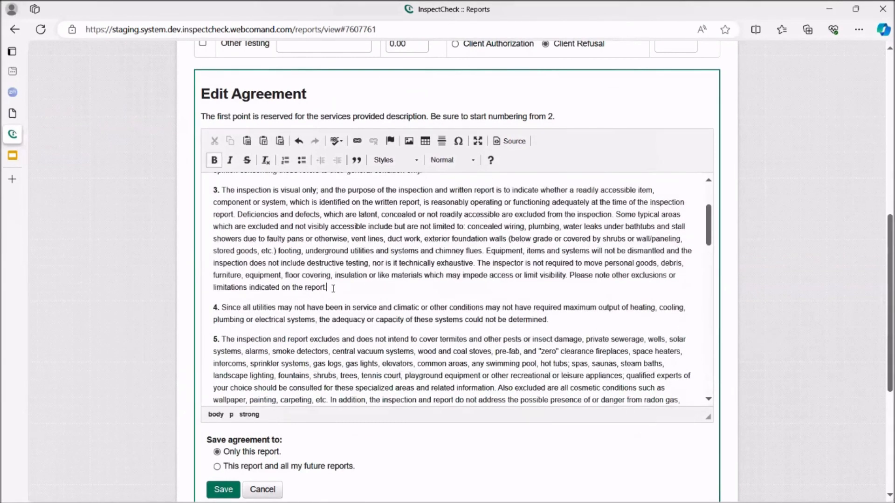
key("Return")
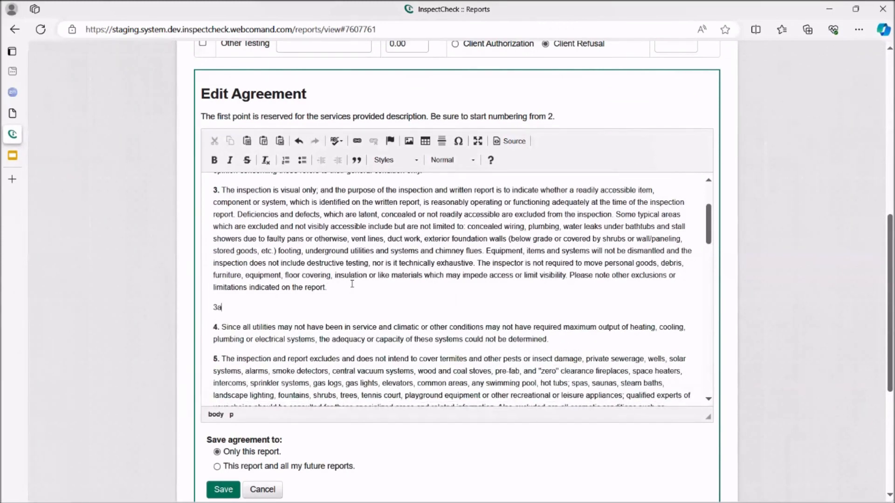
type("3a. kdkanskjfjodsvjodnjdshfn")
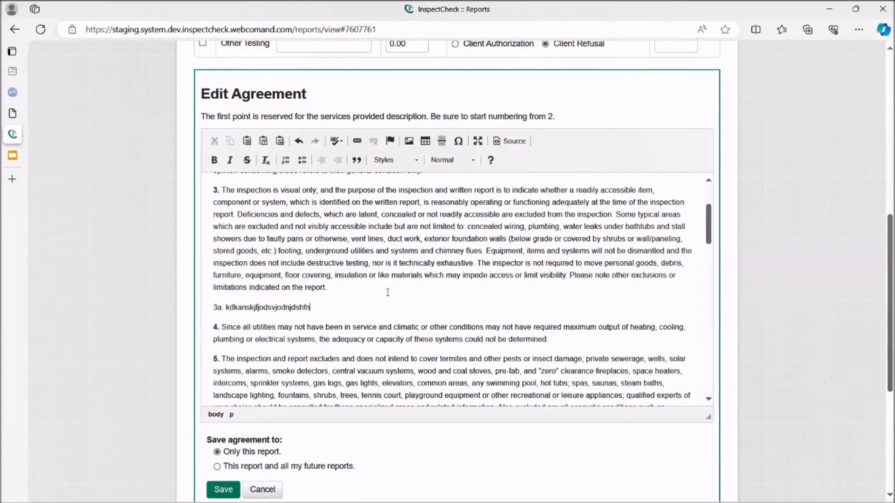
Step: Try the customized agreement's save scope for this report and all future reports, and set it back to only this report
scroll(393, 295, "down", 3)
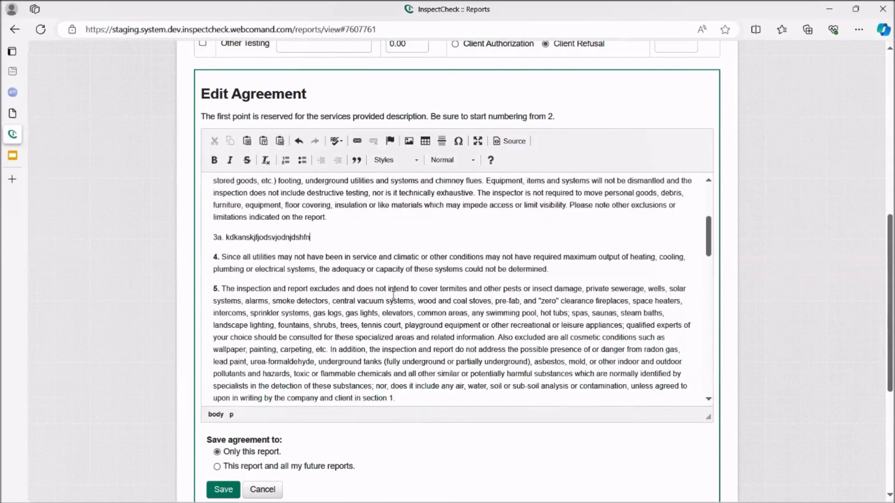
scroll(767, 451, "down", 3)
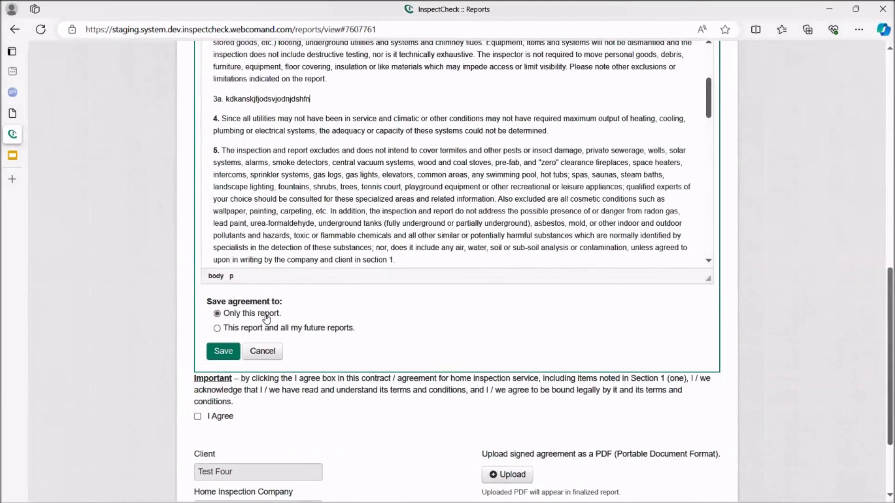
left_click(217, 331)
left_click(218, 314)
scroll(332, 359, "down", 3)
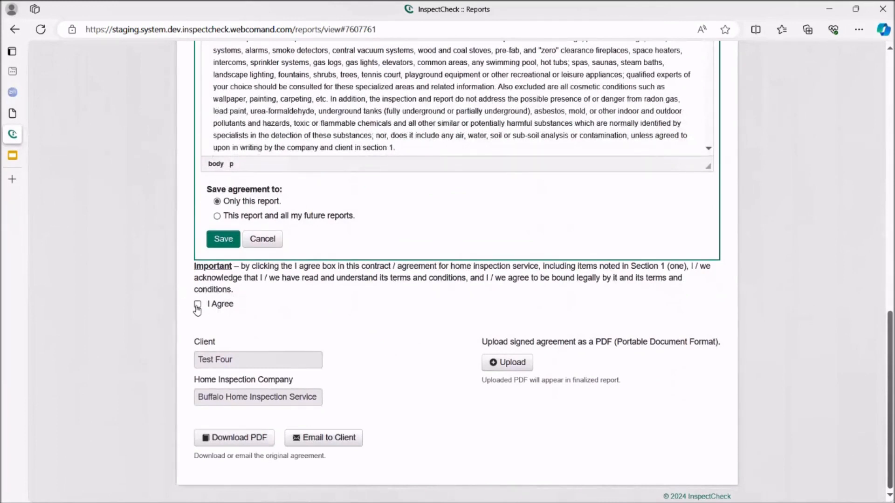
left_click(197, 307)
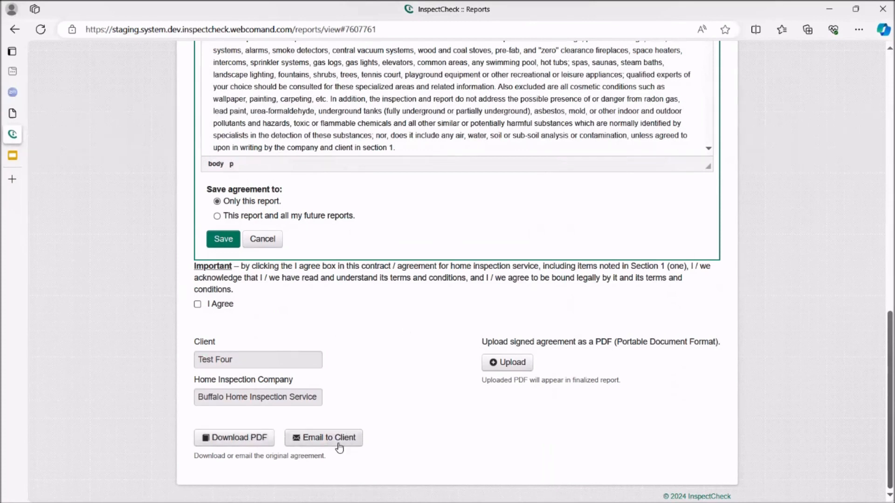
Step: Switch the contract to Custom Agreement and place the text cursor in its blank editor
scroll(340, 431, "up", 5)
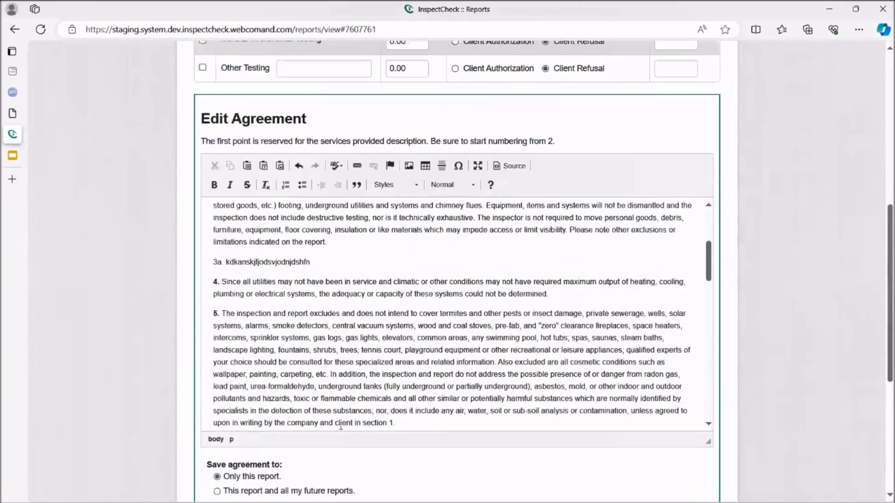
scroll(754, 357, "up", 7)
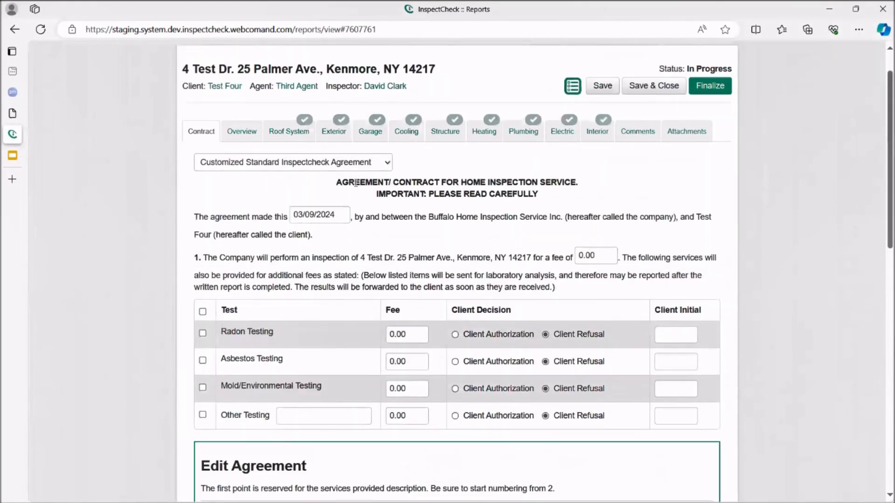
left_click(386, 166)
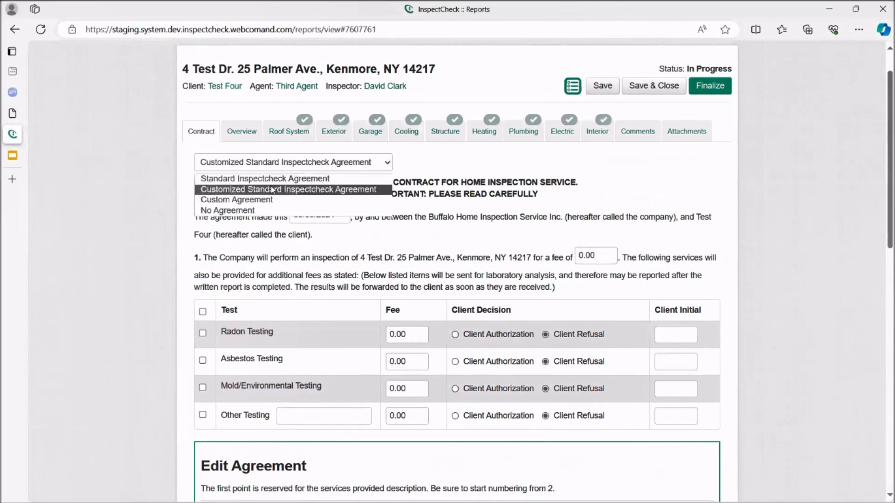
left_click(259, 205)
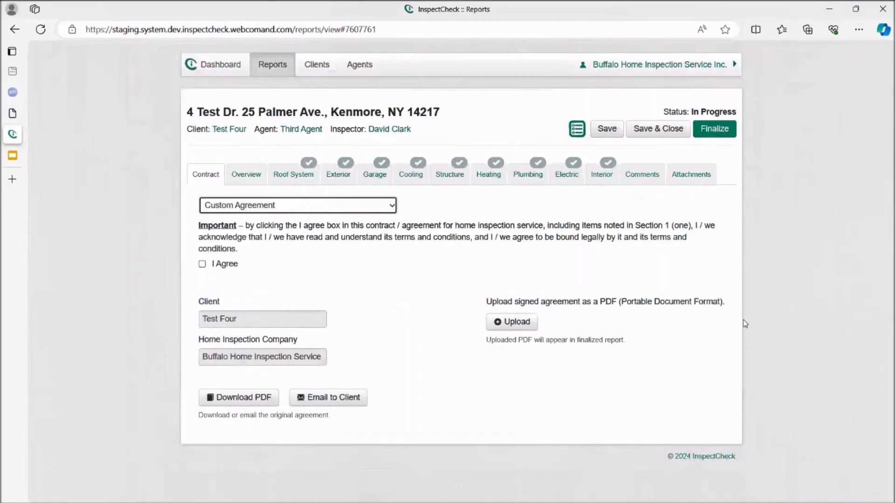
scroll(740, 327, "down", 1)
scroll(741, 328, "down", 4)
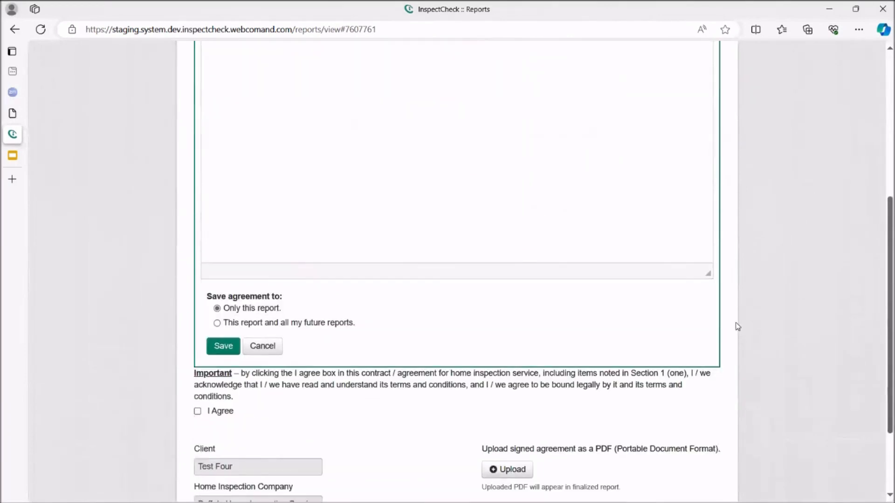
scroll(734, 325, "up", 3)
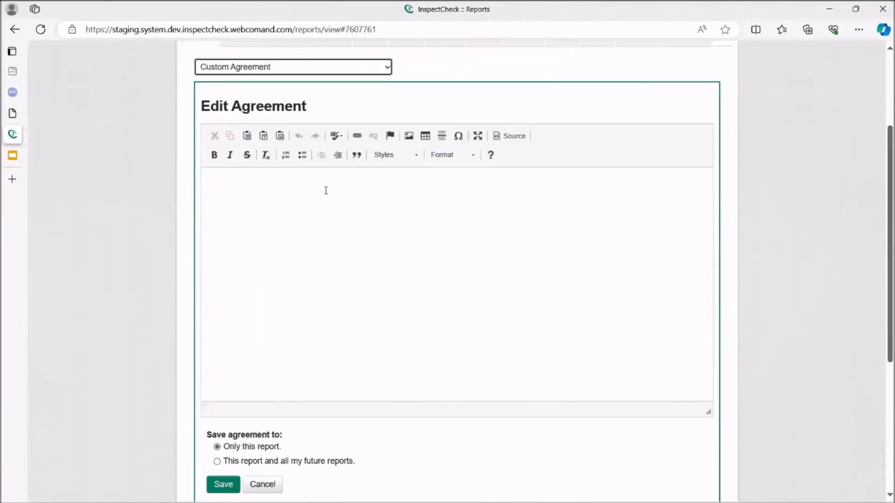
left_click(243, 188)
Step: Try the custom agreement's future-reports save scope, return it to only this report, and check the I Agree section
scroll(770, 312, "down", 2)
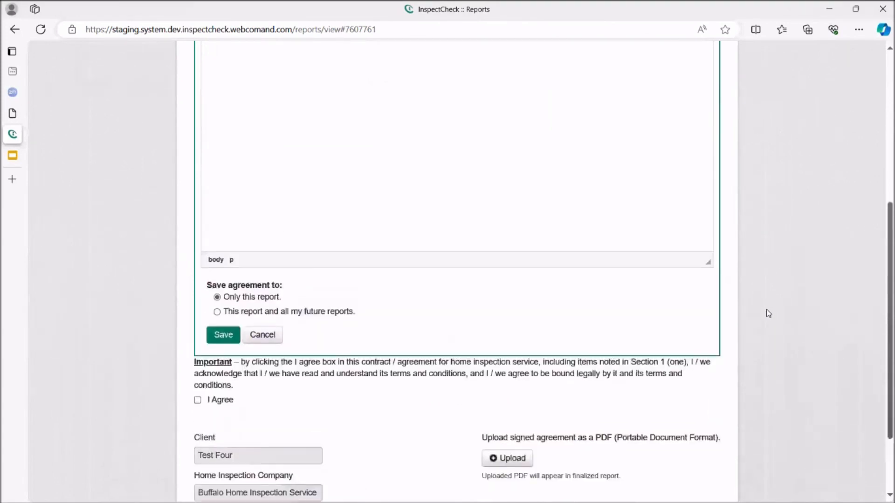
scroll(768, 314, "up", 5)
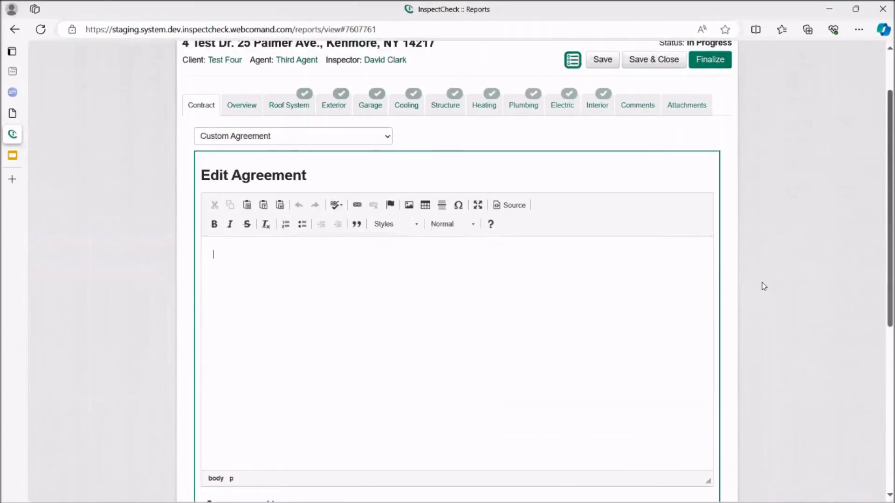
scroll(765, 286, "down", 2)
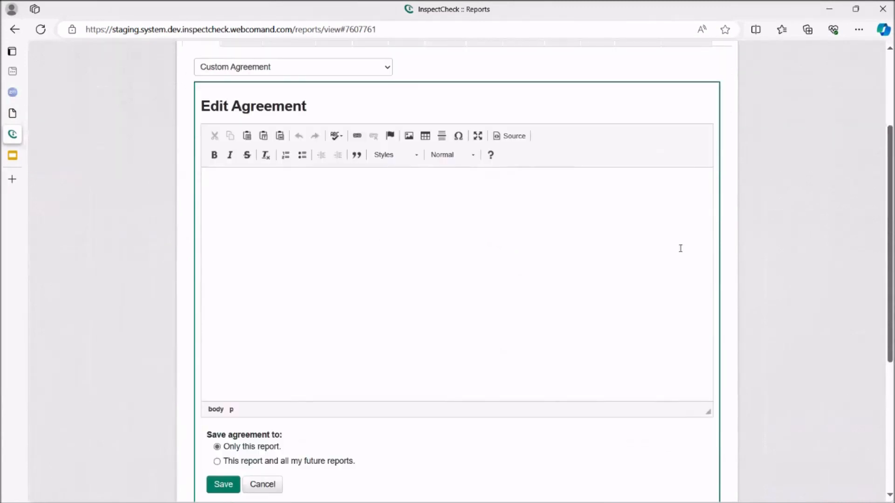
scroll(750, 297, "down", 3)
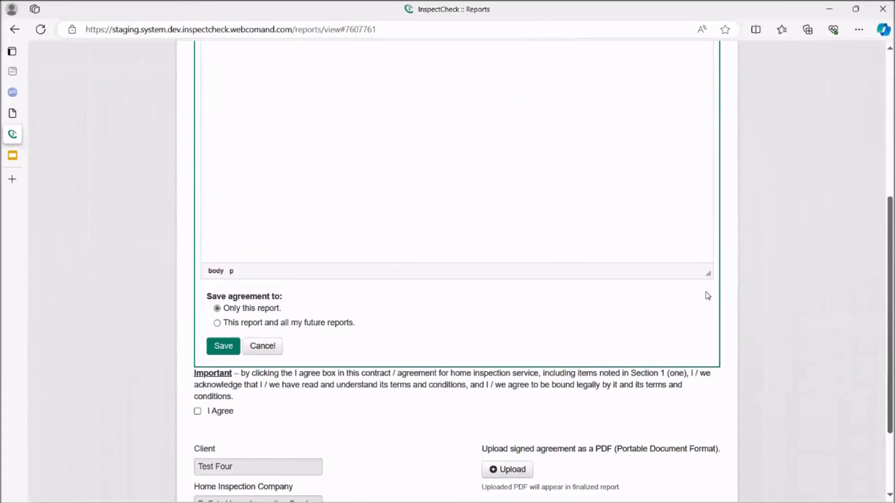
left_click(216, 323)
left_click(216, 309)
scroll(321, 346, "down", 1)
scroll(321, 346, "down", 2)
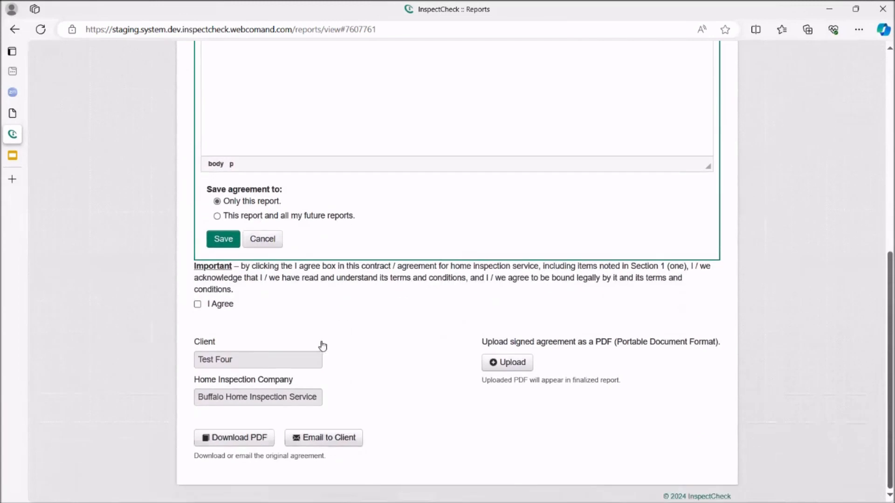
left_click(198, 304)
Step: Switch the report's contract from the custom agreement to No Agreement
scroll(274, 346, "up", 5)
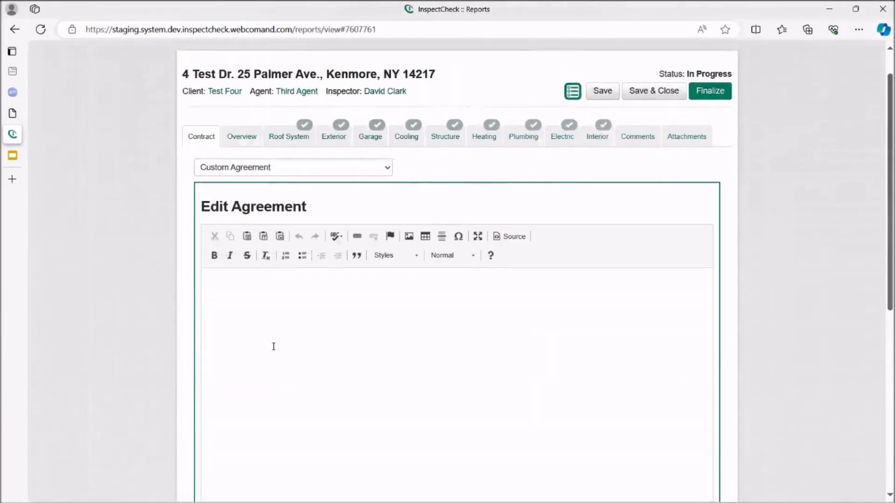
scroll(273, 346, "down", 3)
scroll(274, 346, "up", 3)
left_click(389, 169)
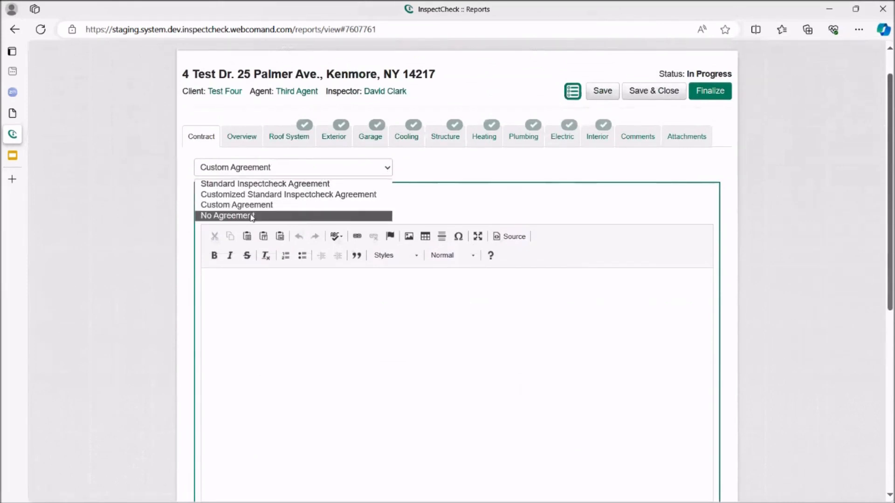
left_click(252, 216)
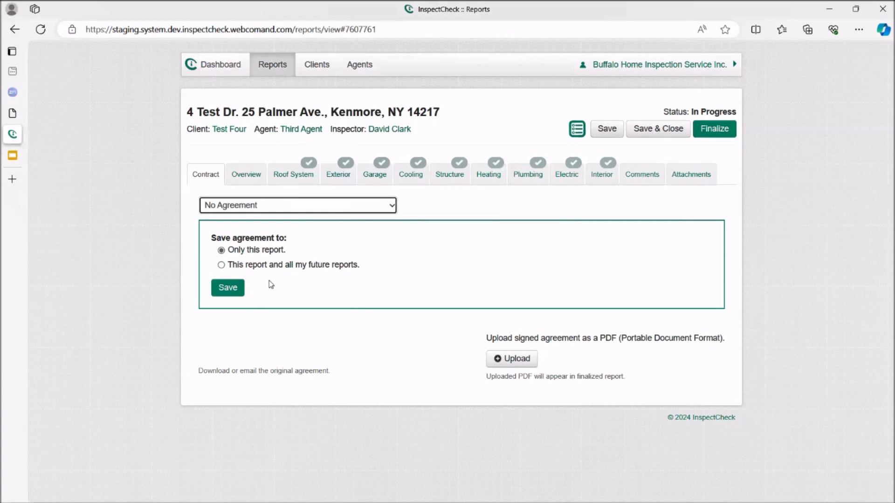
Step: Set the contract to the Standard Inspectcheck Agreement and finalize the report
left_click(393, 206)
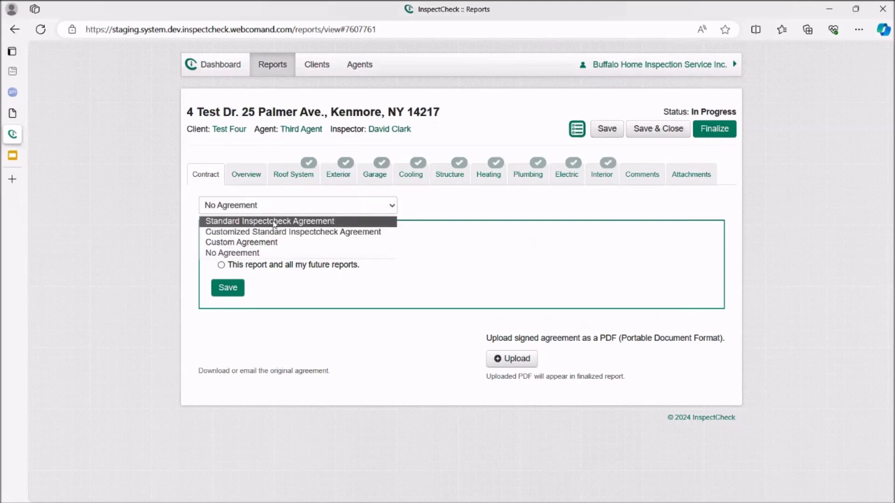
left_click(274, 222)
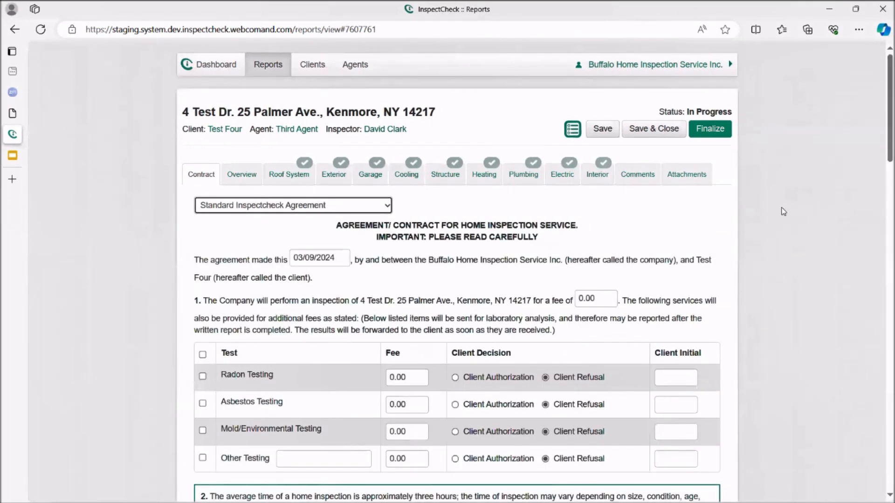
left_click(710, 130)
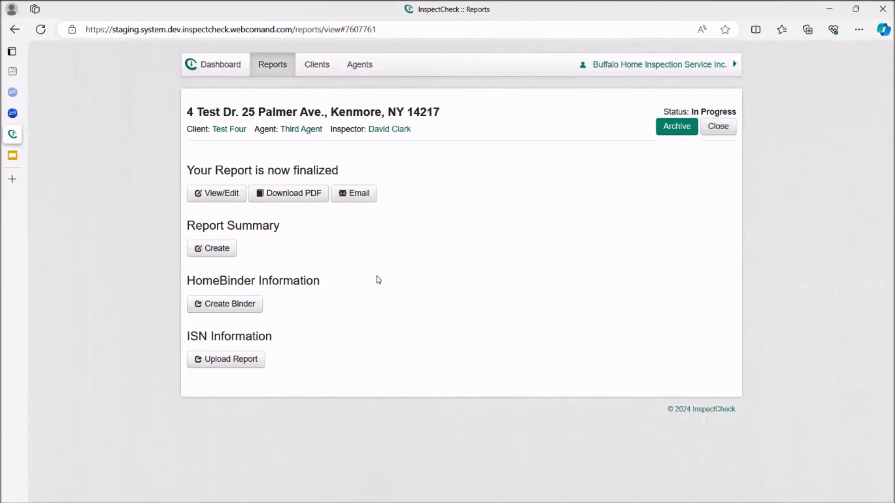
Step: Download the finalized report as a PDF and open it at the first agreement page with the table of contents pane closed
left_click(300, 198)
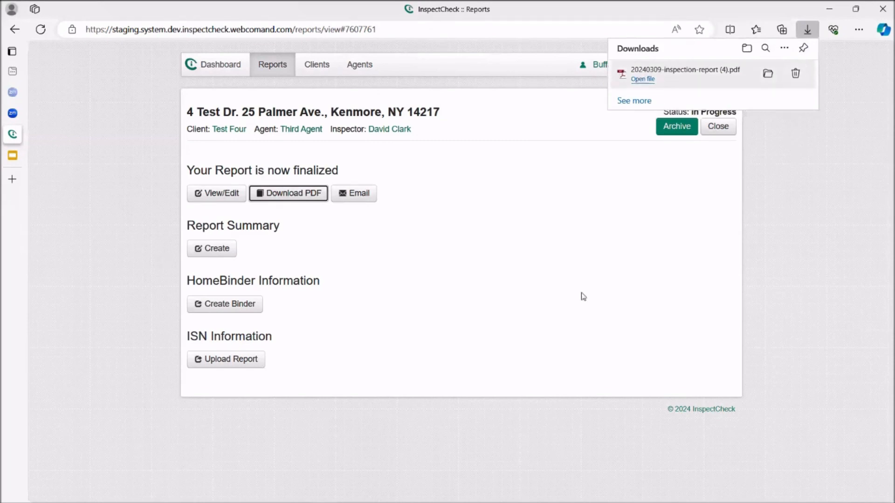
scroll(491, 334, "down", 8)
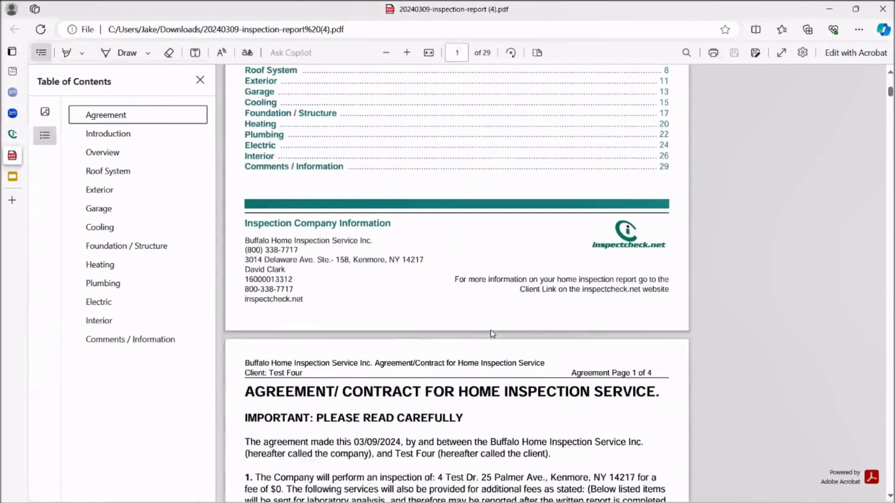
scroll(491, 335, "down", 5)
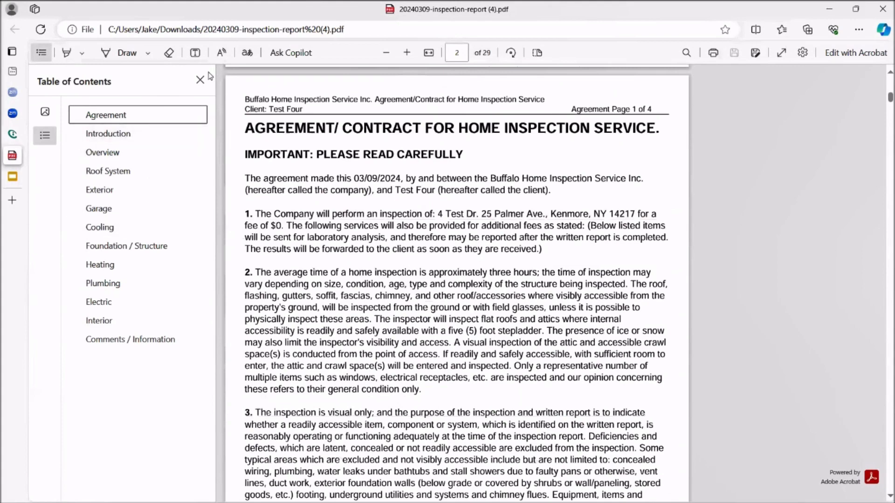
left_click(199, 79)
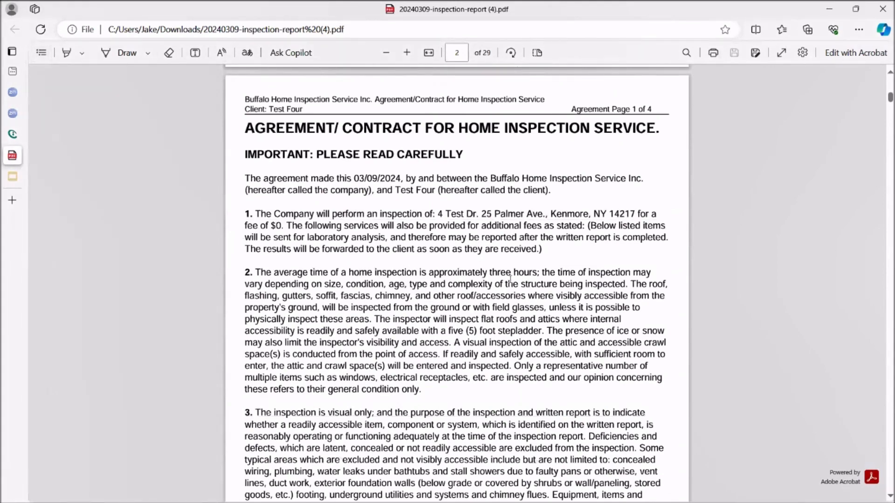
Step: Examine the home inspection agreement in the PDF, from its numbered clauses through the I Agree and client signature section
scroll(510, 279, "down", 1)
scroll(508, 278, "down", 1)
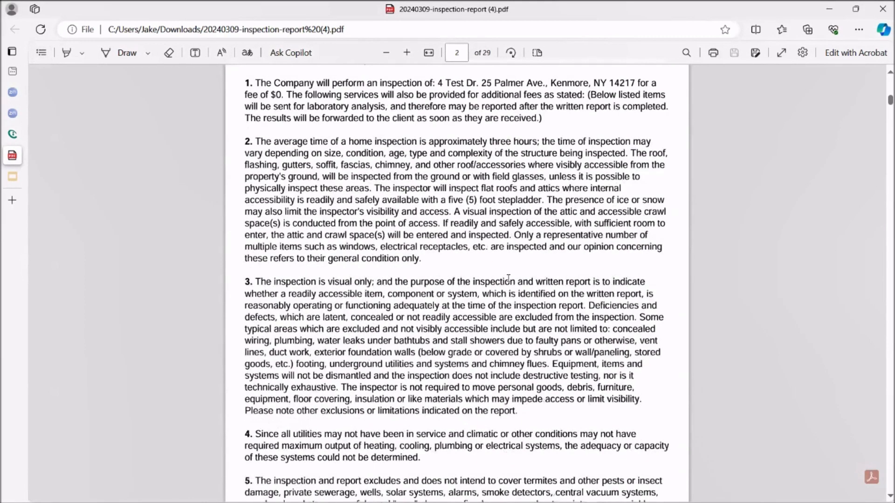
scroll(508, 278, "up", 3)
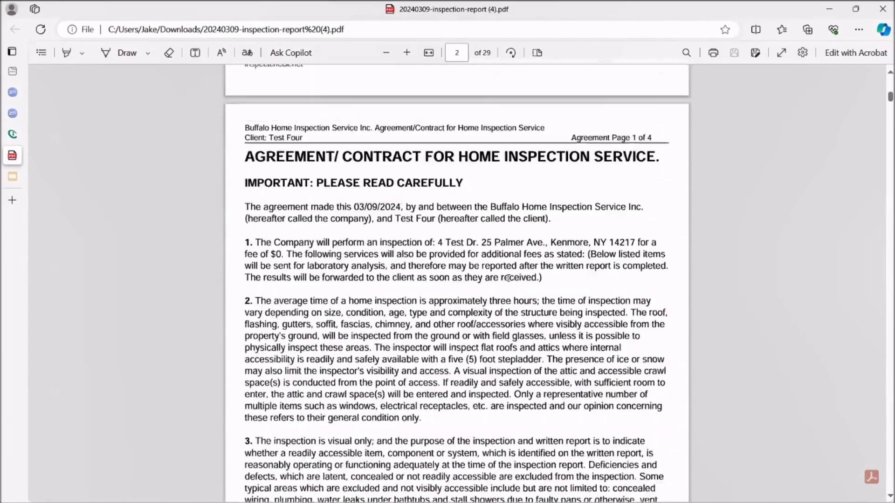
scroll(508, 278, "down", 4)
scroll(508, 278, "down", 15)
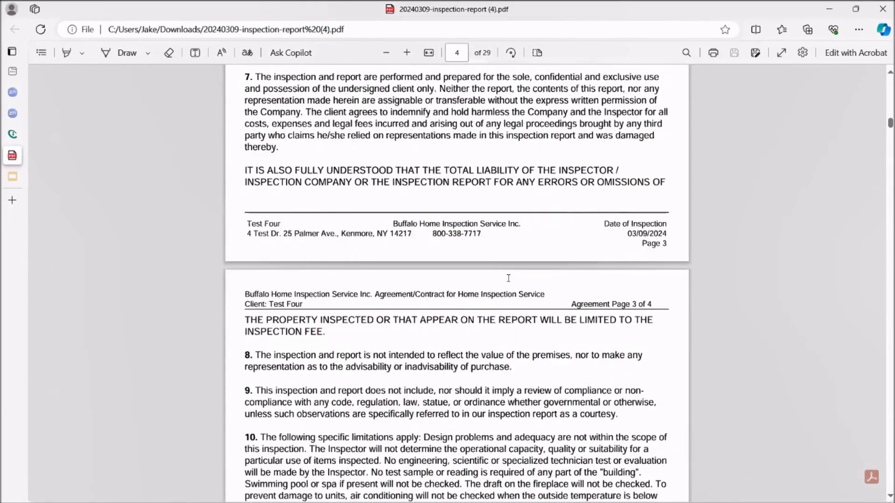
scroll(507, 278, "down", 10)
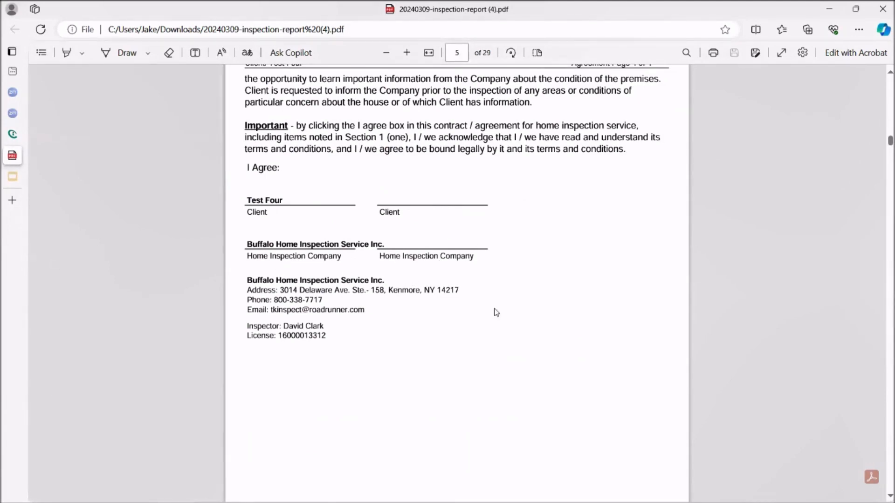
scroll(495, 310, "down", 1)
scroll(495, 312, "up", 8)
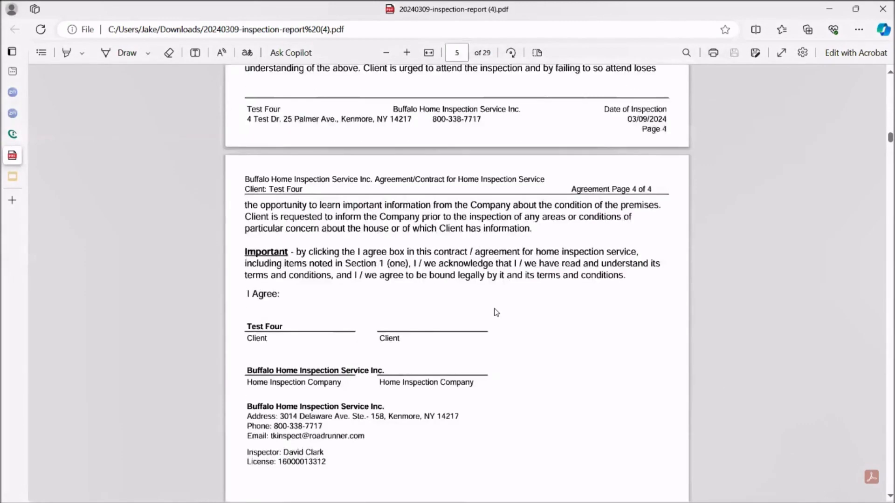
scroll(496, 311, "up", 3)
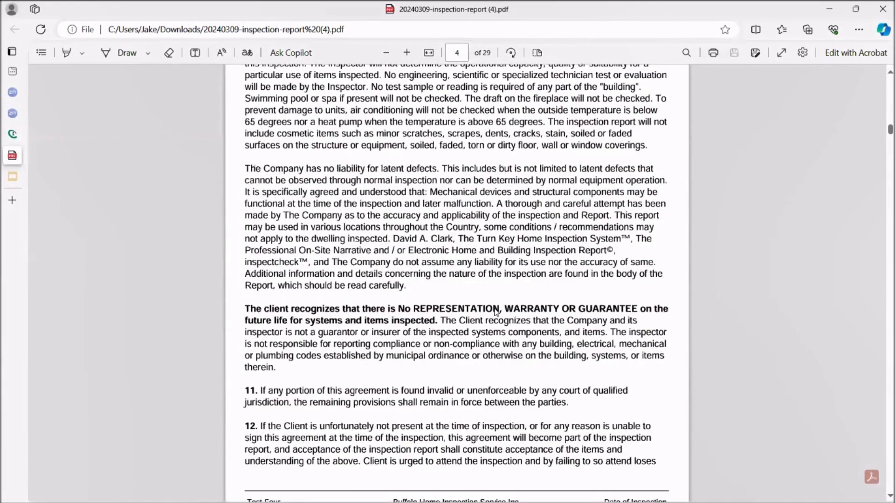
scroll(495, 311, "up", 5)
scroll(495, 311, "up", 10)
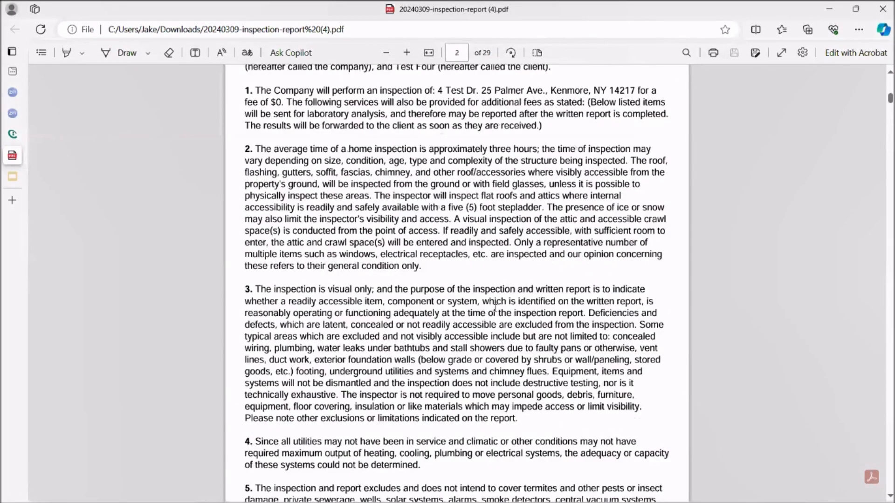
scroll(495, 307, "up", 10)
Step: Jump to the Roof System section through the PDF's table of contents and review the Overview and Introduction pages before it
scroll(496, 307, "down", 3)
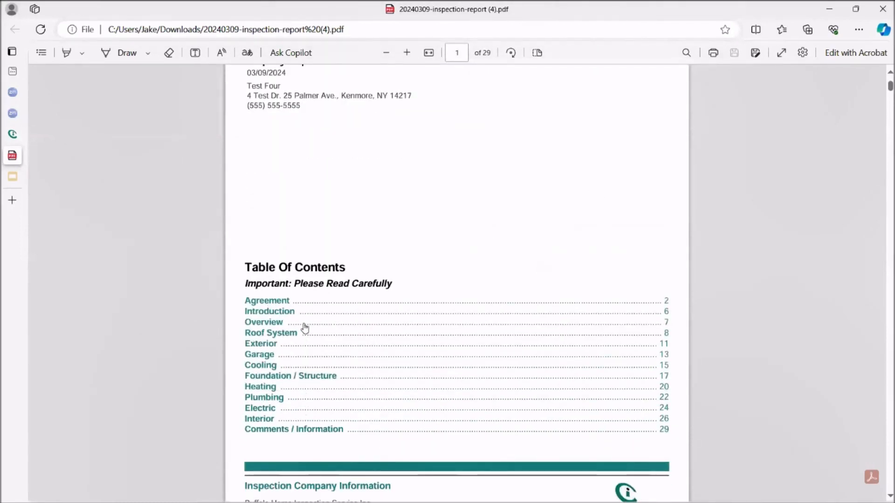
left_click(293, 333)
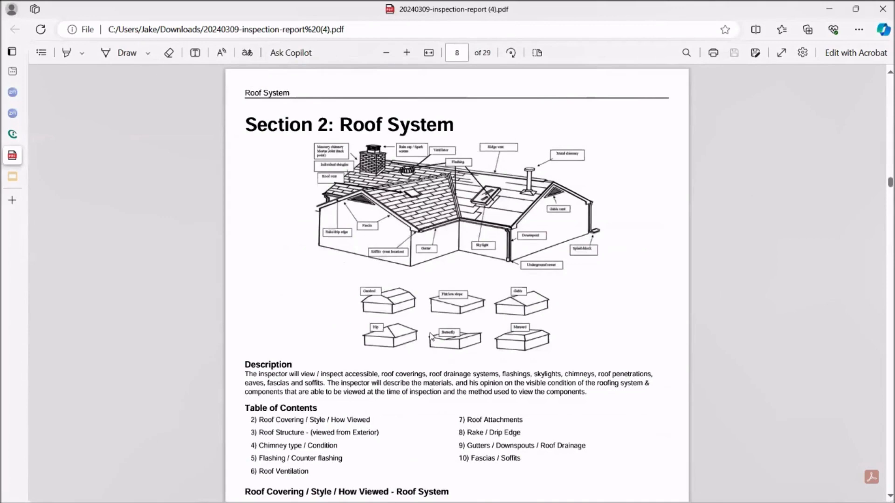
scroll(431, 337, "down", 4)
scroll(430, 335, "up", 15)
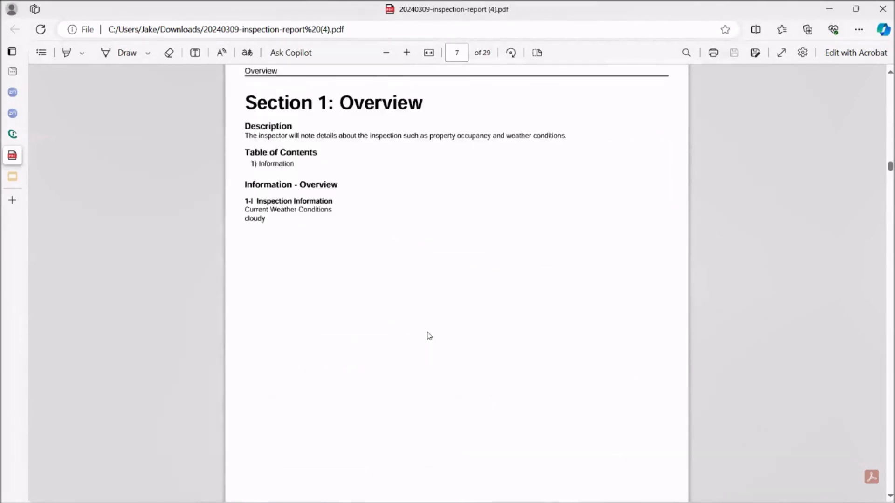
scroll(429, 335, "up", 10)
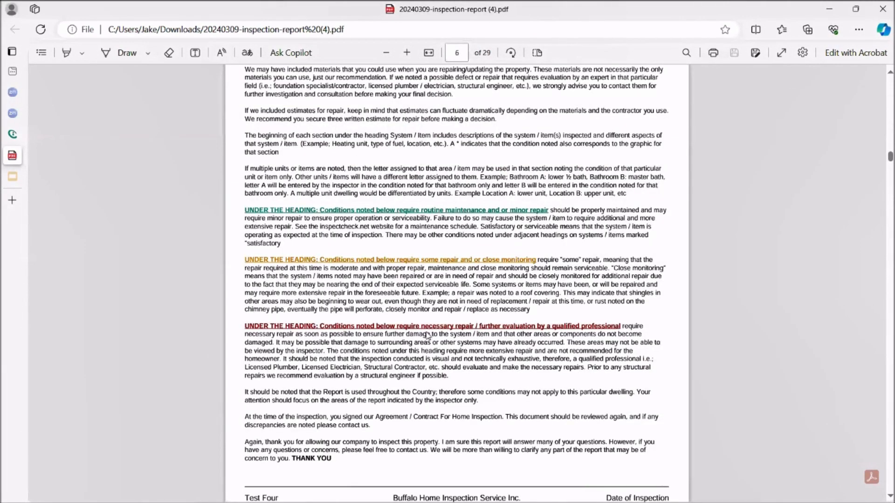
scroll(428, 335, "up", 15)
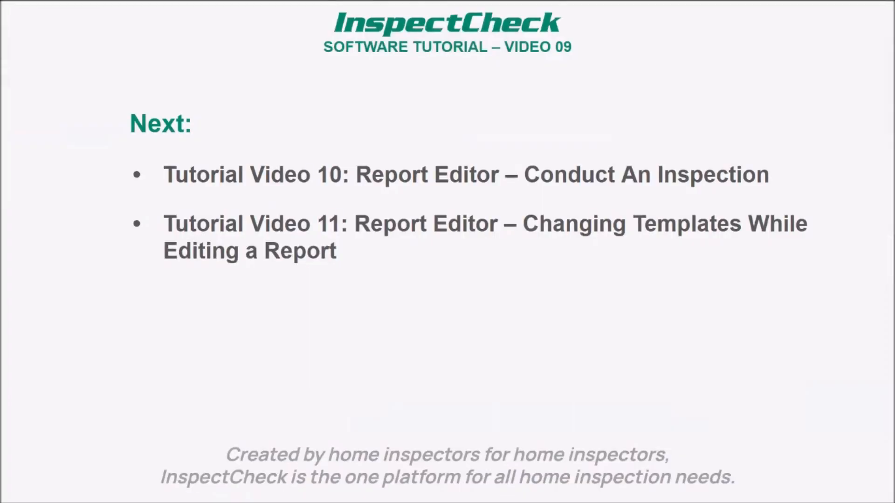